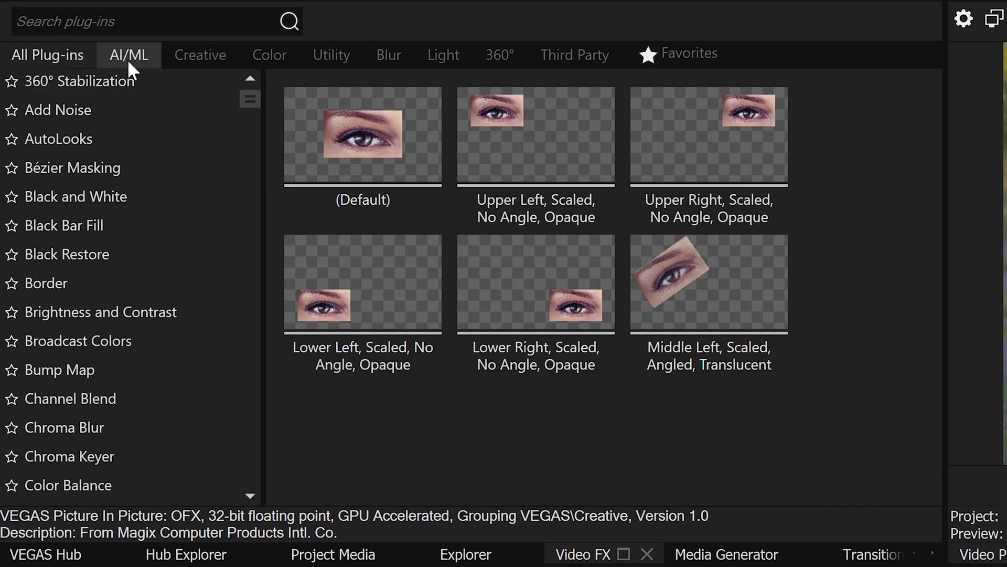
# Apply the Smart Mask Default preset from the AI/ML Video FX to the lavender-field clip
pyautogui.click(125, 57)
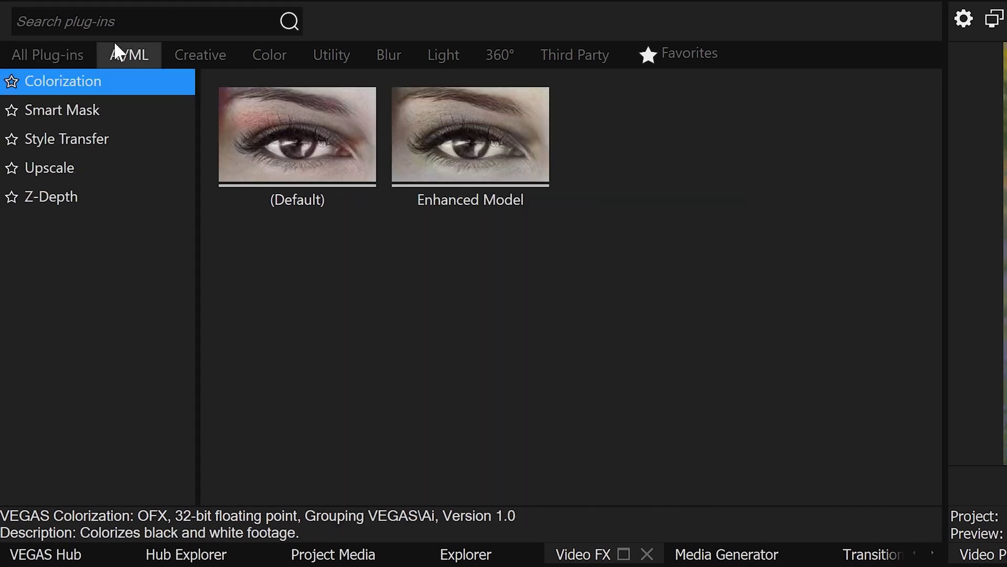
pyautogui.click(72, 110)
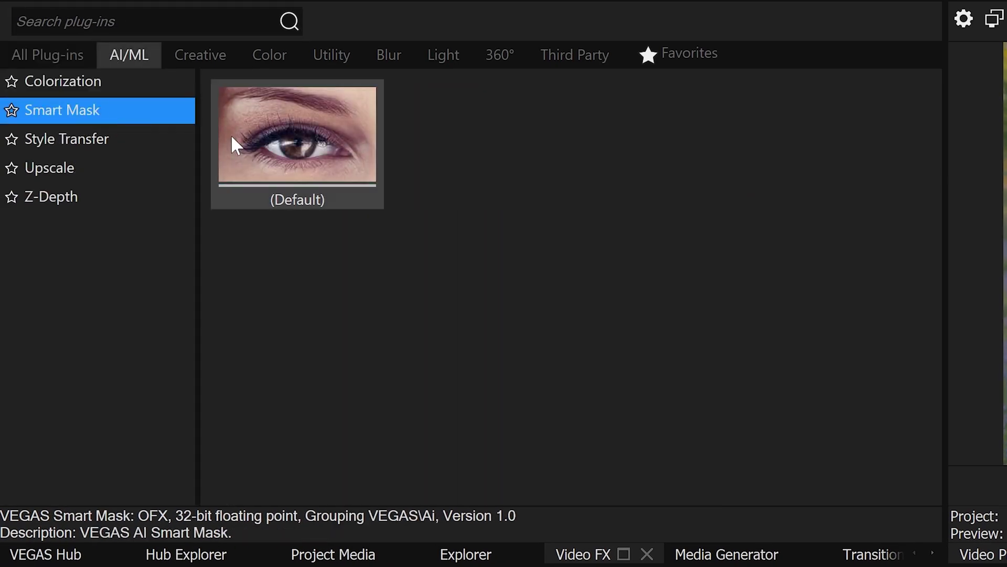
pyautogui.moveTo(232, 142); pyautogui.dragTo(659, 318)
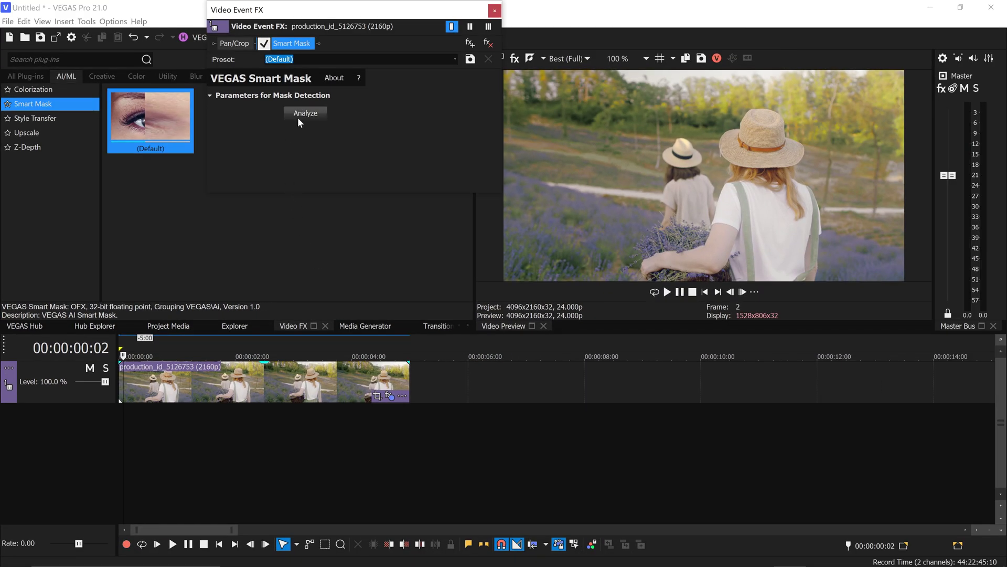
# Analyze the clip for people and set Smart Mask detection confidence to 89.7
pyautogui.click(297, 117)
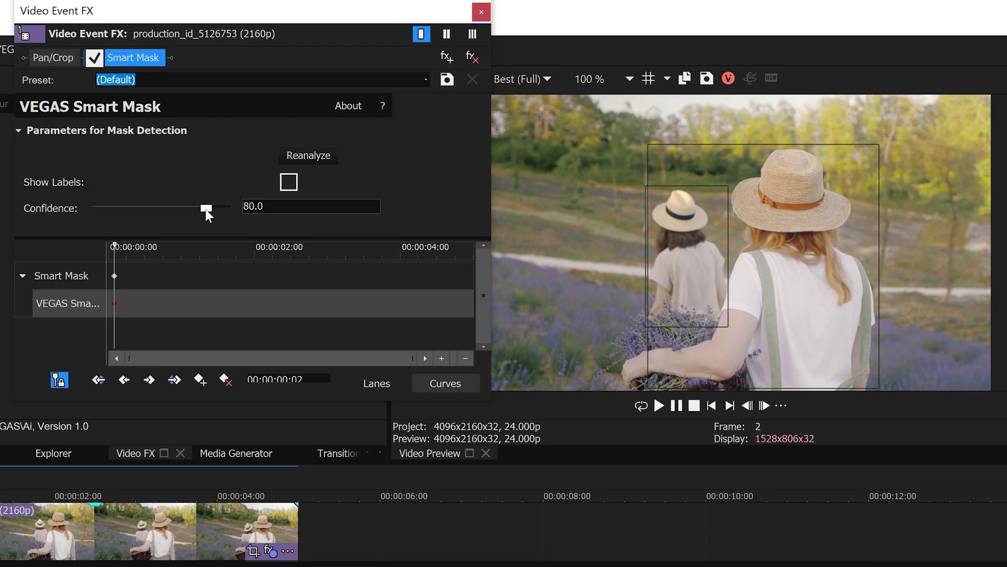
pyautogui.moveTo(206, 208); pyautogui.dragTo(102, 209)
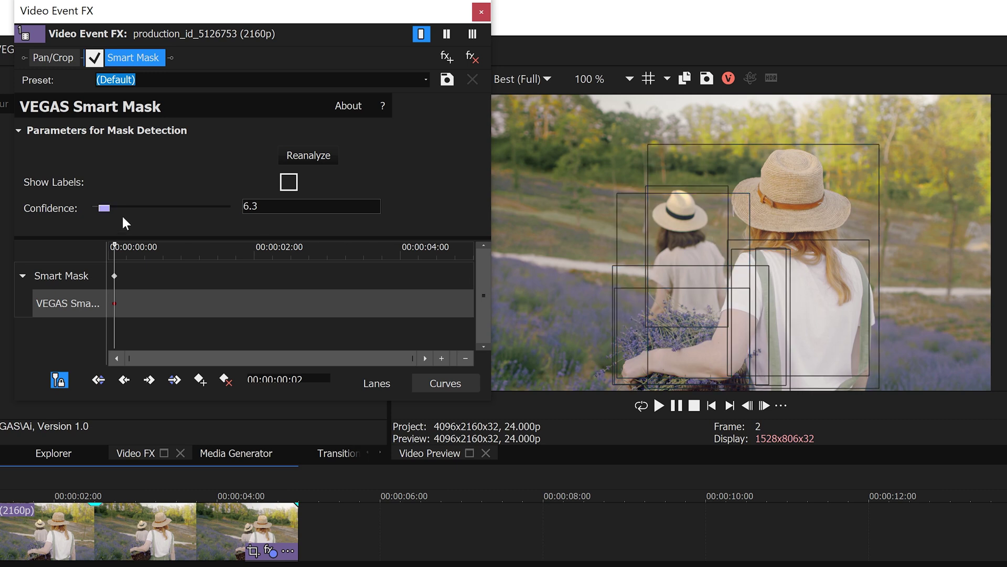
pyautogui.moveTo(103, 209); pyautogui.dragTo(214, 210)
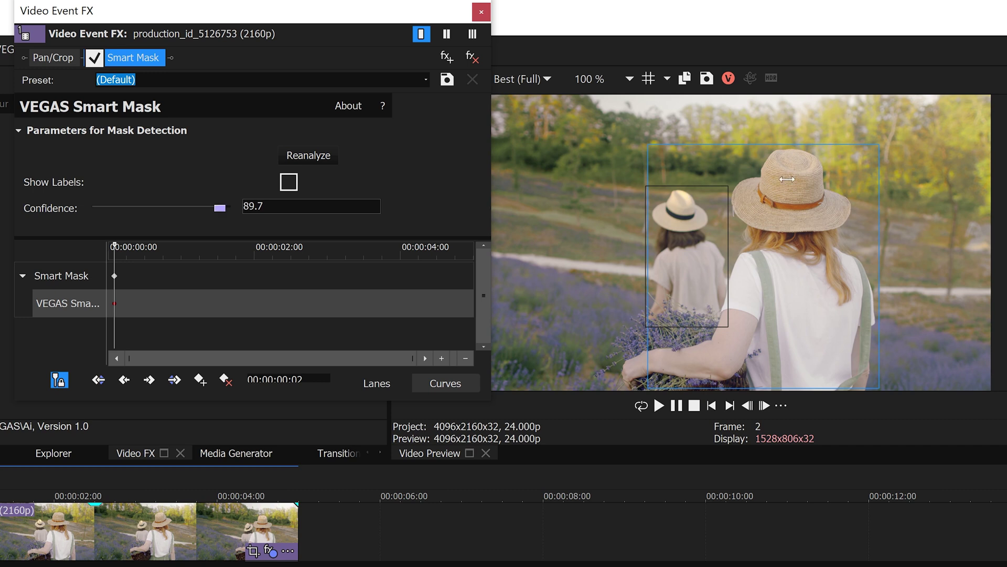
# Select the straw-hat woman, keep Forward direction, set redetection rate to 18, and track
pyautogui.click(790, 225)
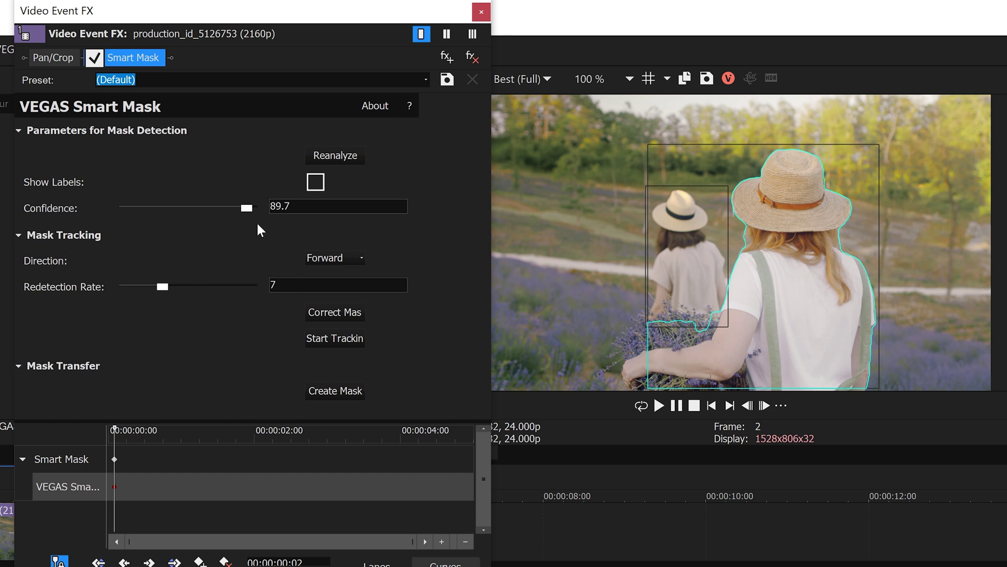
pyautogui.click(340, 260)
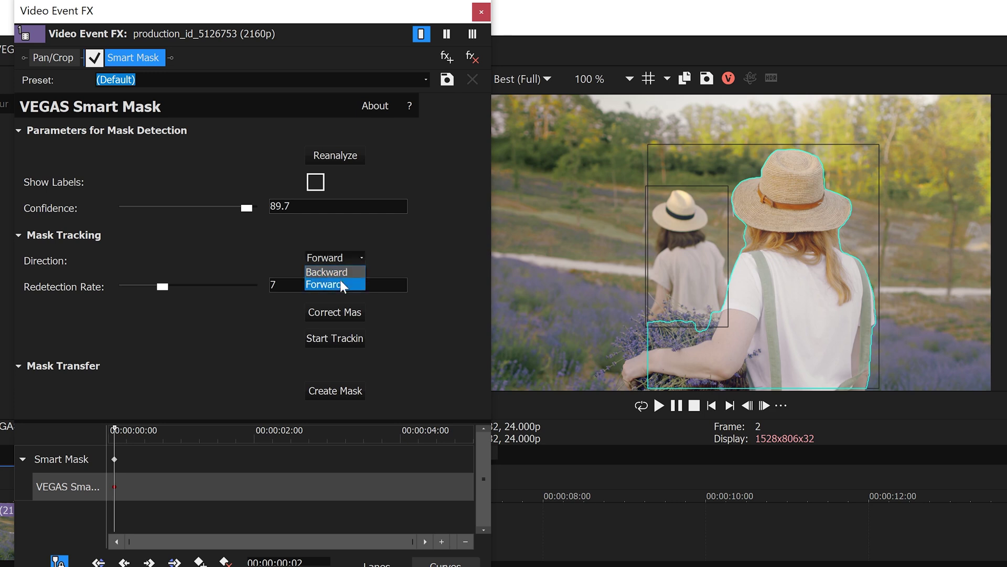
pyautogui.click(336, 281)
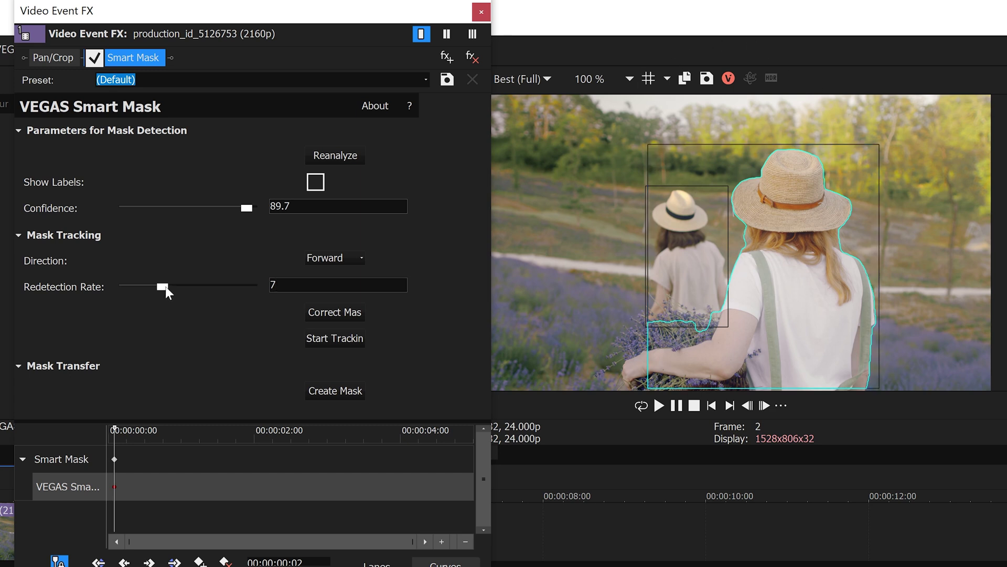
pyautogui.moveTo(163, 286); pyautogui.dragTo(224, 288)
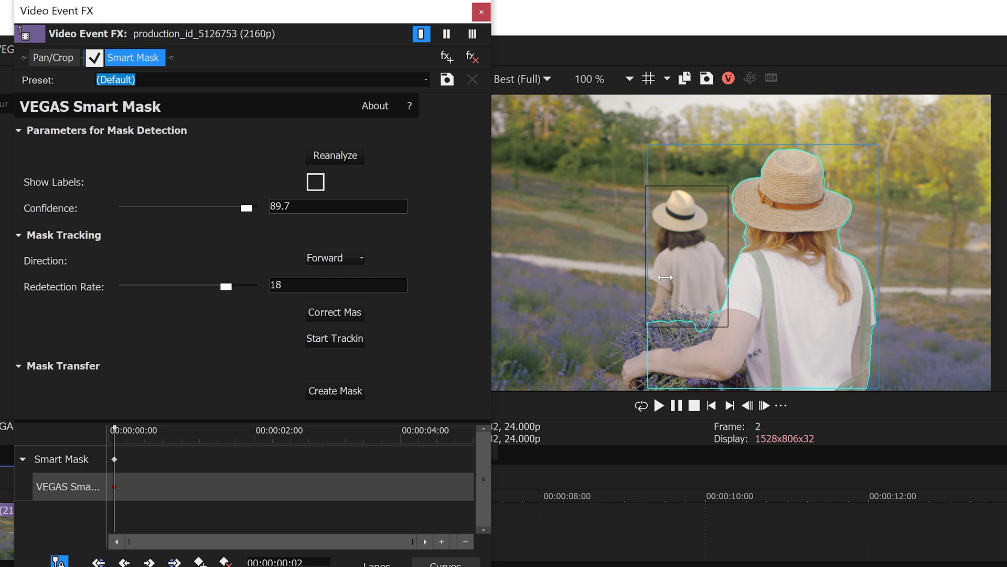
pyautogui.click(319, 337)
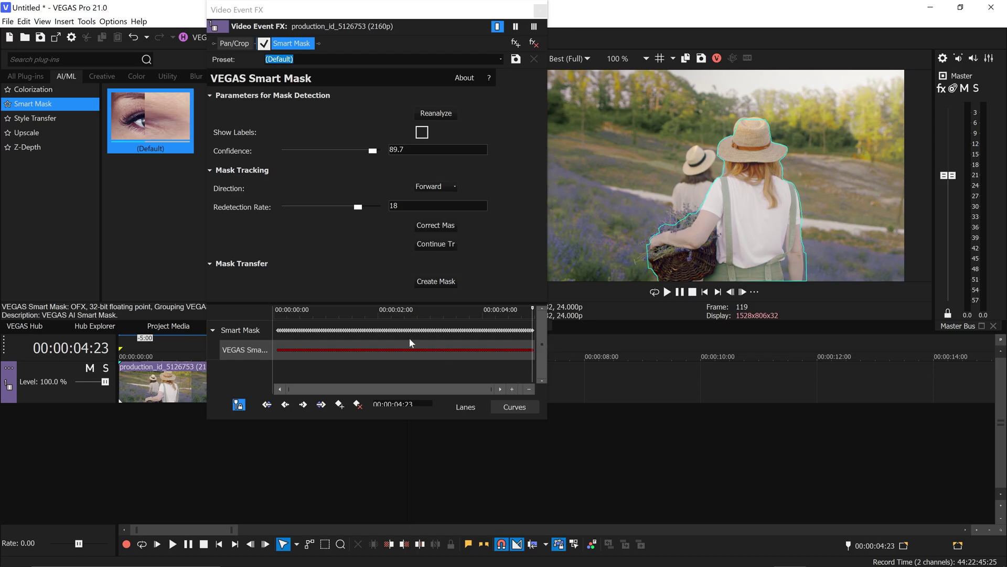
# Correct the woman's tracked mask at frame 16 so it includes her bouquet
pyautogui.click(144, 385)
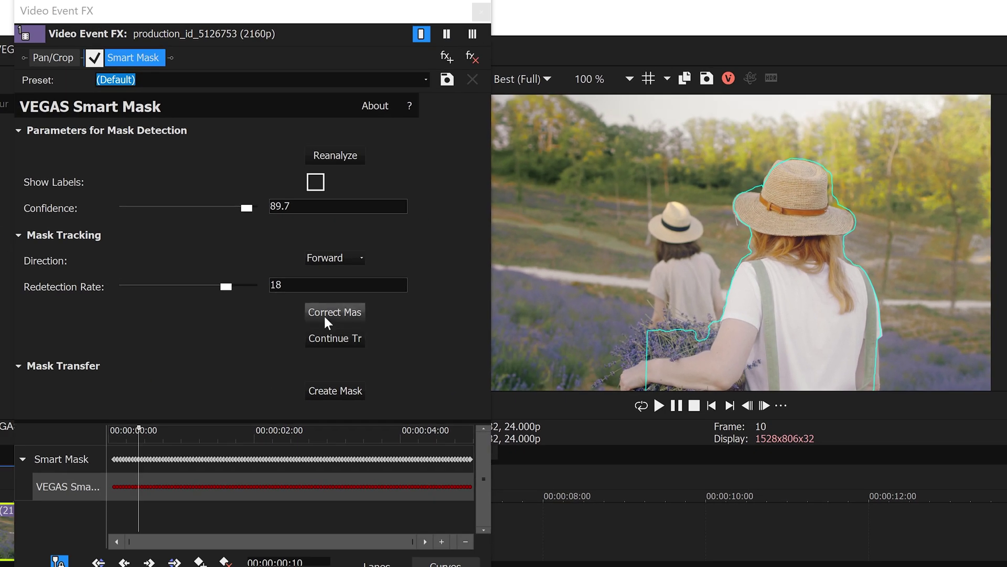
pyautogui.click(341, 309)
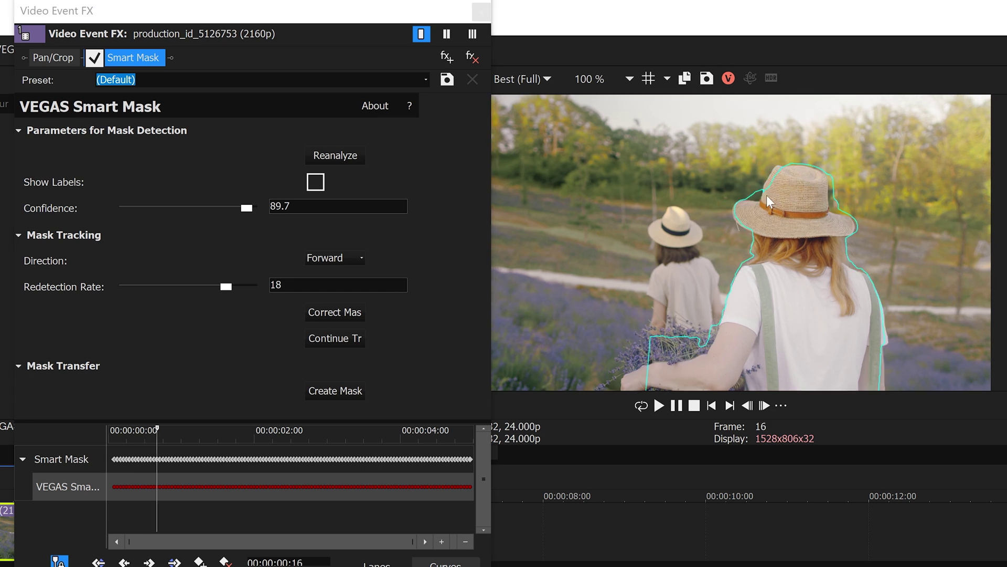
pyautogui.click(360, 309)
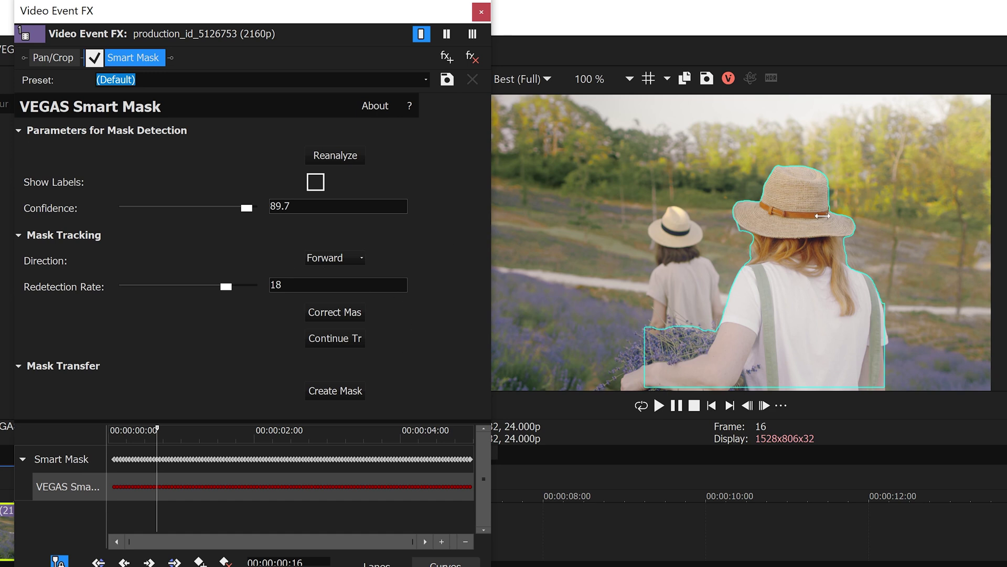
# Convert the Smart Mask into a Bézier mask and expand its mask parameters
pyautogui.click(330, 390)
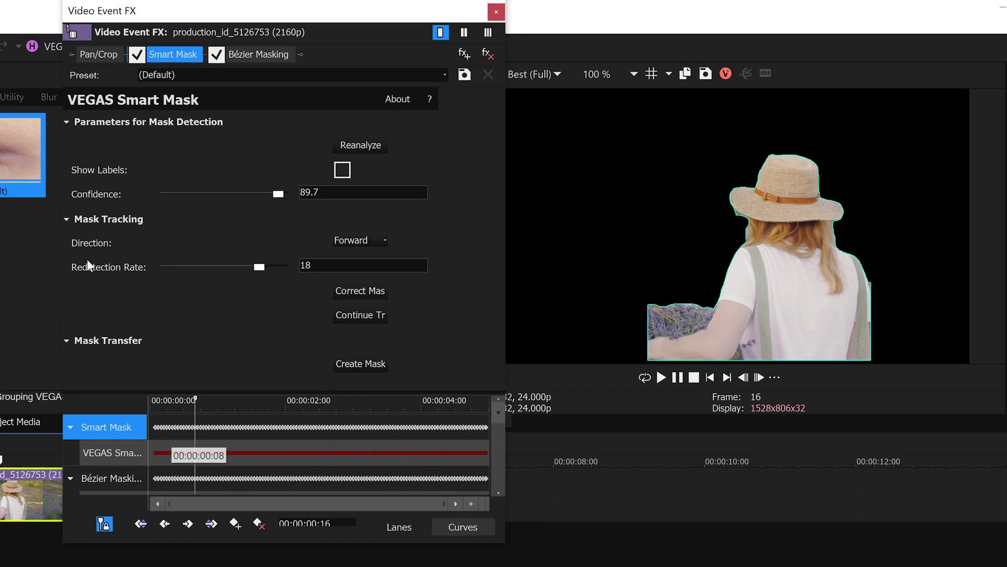
pyautogui.click(257, 56)
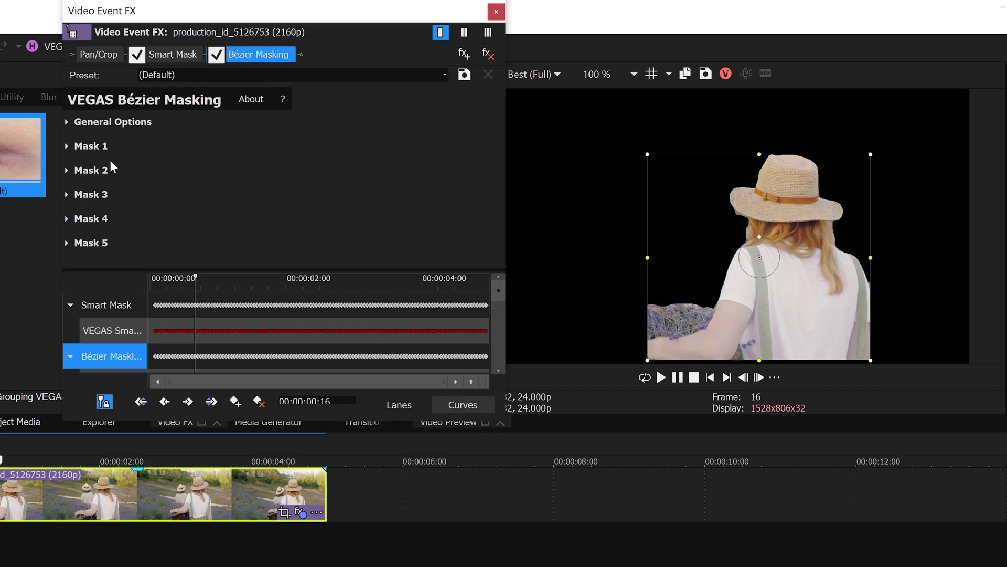
pyautogui.click(70, 148)
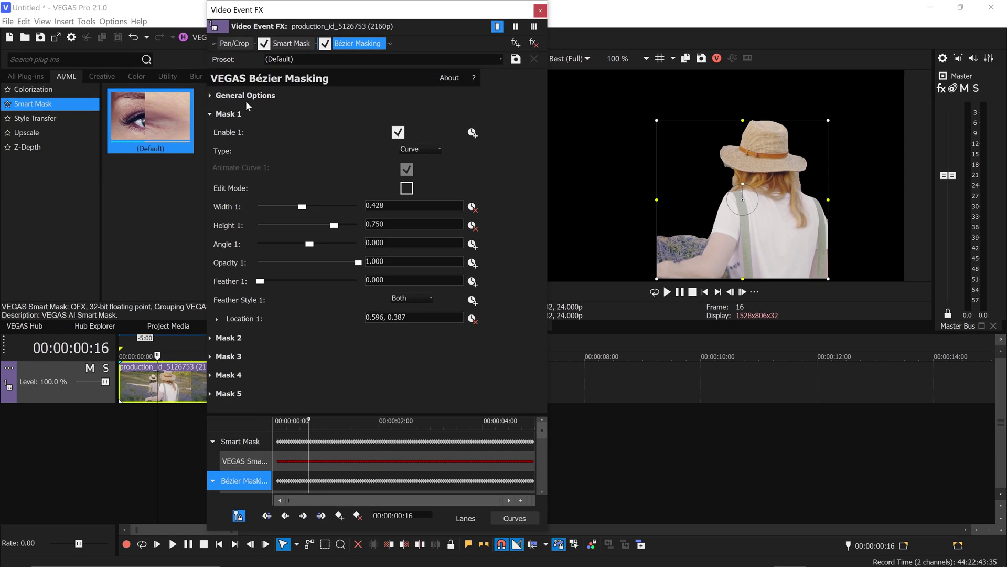
pyautogui.click(212, 95)
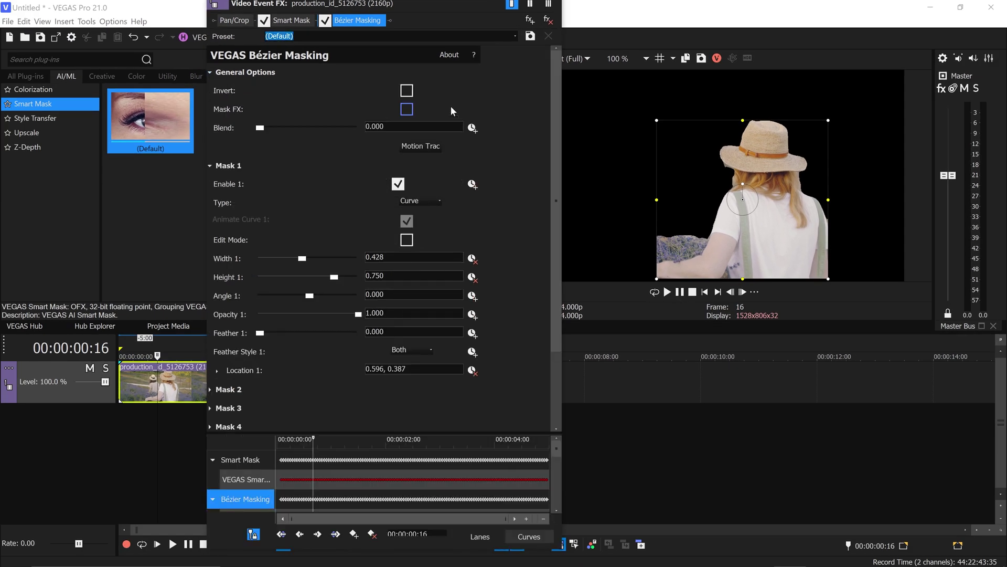
# Leave inversion off, uncheck Mask FX to isolate the woman on black, and keep Blend at 0
pyautogui.click(407, 90)
pyautogui.click(407, 90)
pyautogui.click(407, 109)
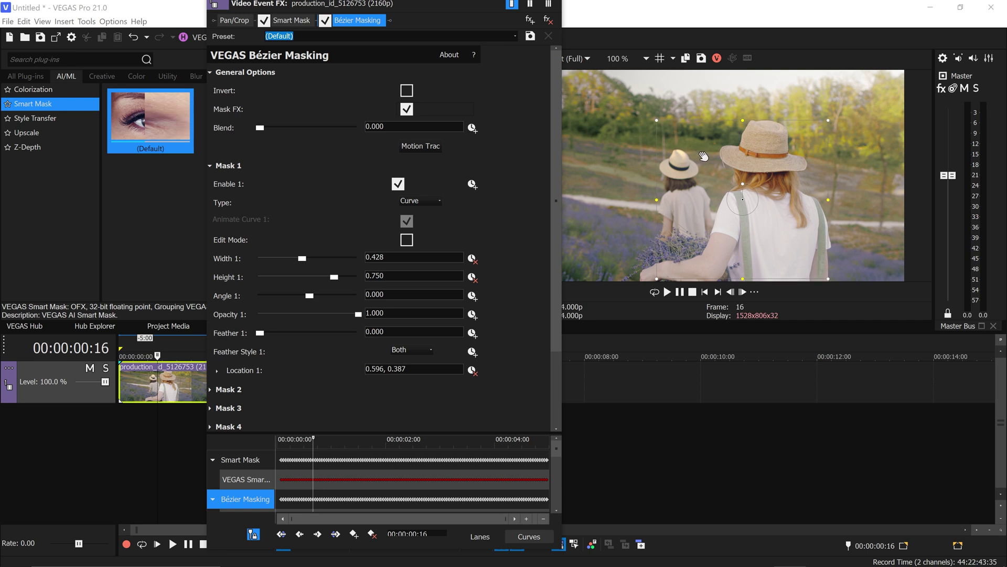
pyautogui.click(407, 110)
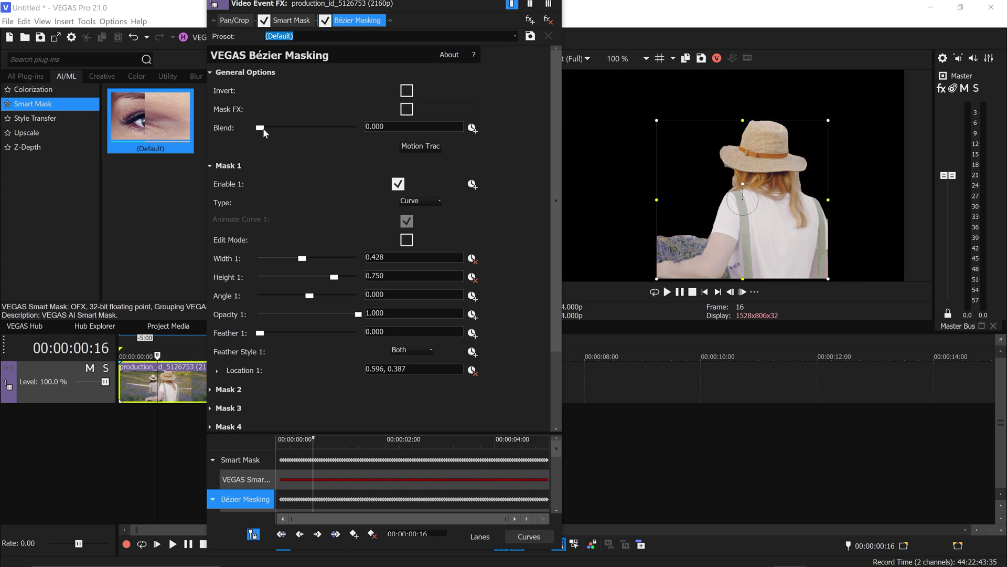
pyautogui.moveTo(264, 129)
pyautogui.mouseDown()
pyautogui.moveTo(307, 134)
pyautogui.moveTo(264, 128)
pyautogui.mouseUp()
# Make the first mask slightly narrower and shorter, keeping its angle at zero
pyautogui.click(399, 184)
pyautogui.moveTo(303, 262); pyautogui.dragTo(323, 277)
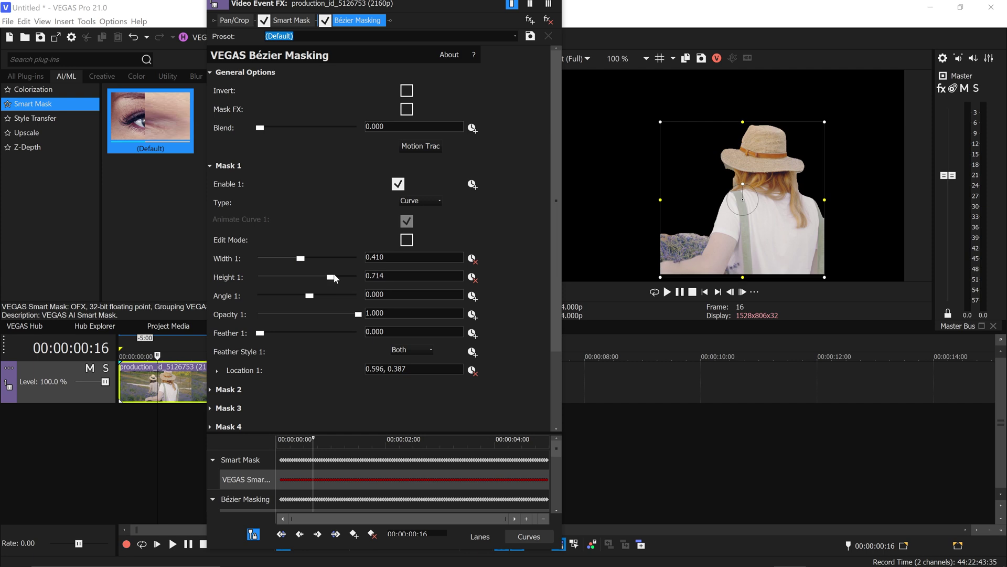
pyautogui.click(313, 297)
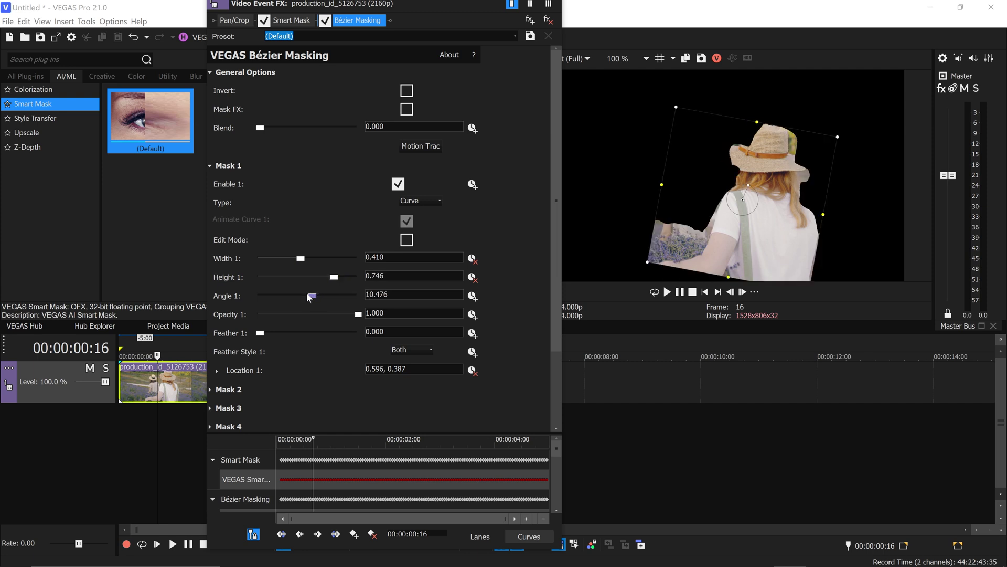
pyautogui.doubleClick(315, 296)
# Keep mask opacity at full, set feather to zero, and leave Feather Style unchanged
pyautogui.moveTo(358, 314)
pyautogui.mouseDown()
pyautogui.moveTo(299, 316)
pyautogui.moveTo(300, 333)
pyautogui.mouseUp()
pyautogui.doubleClick(301, 315)
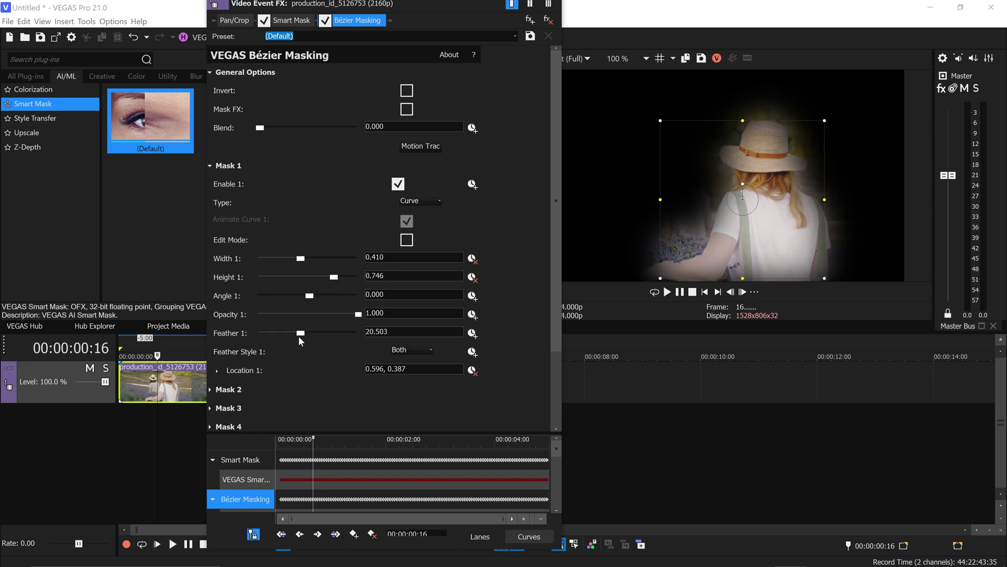
pyautogui.doubleClick(283, 333)
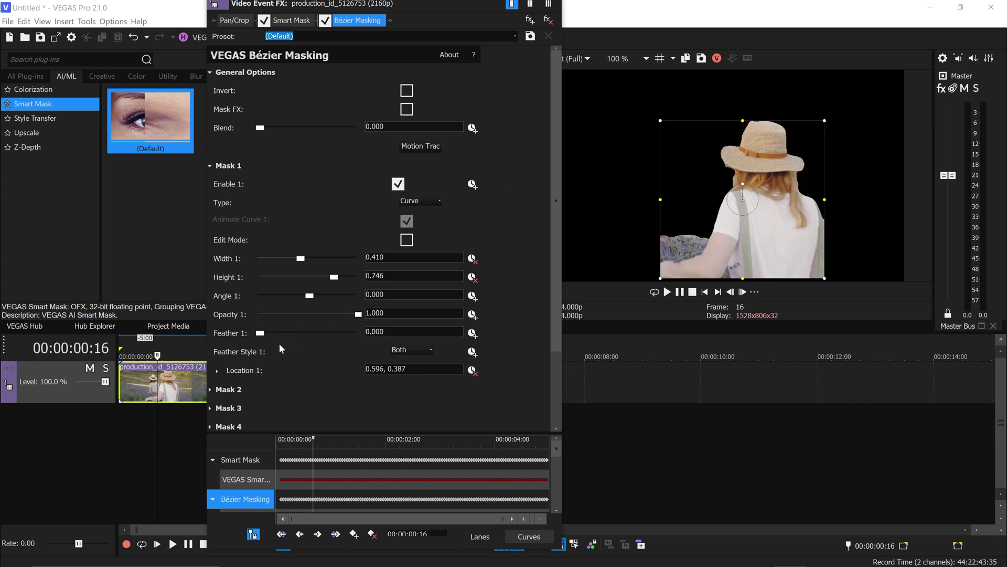
pyautogui.click(409, 349)
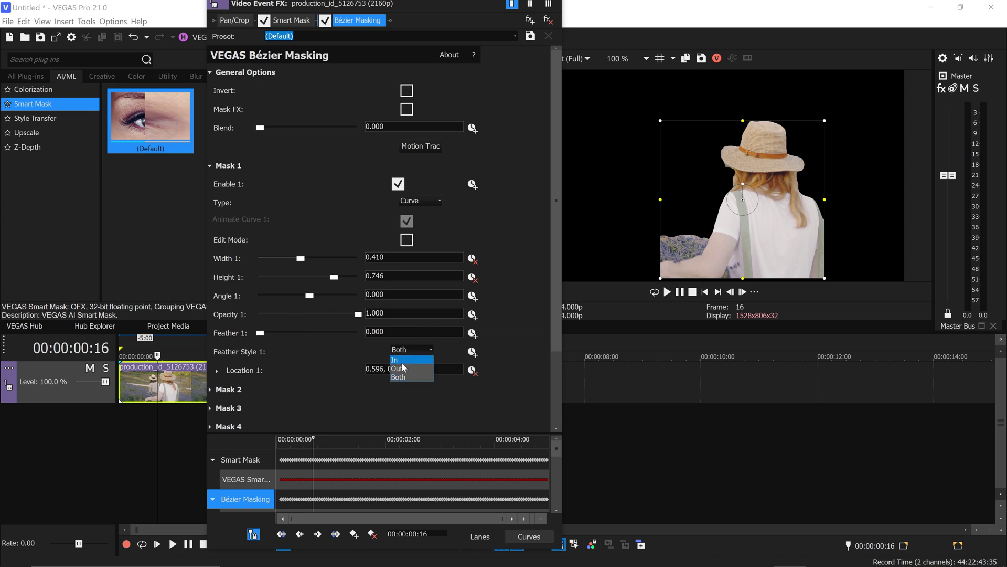
pyautogui.click(329, 380)
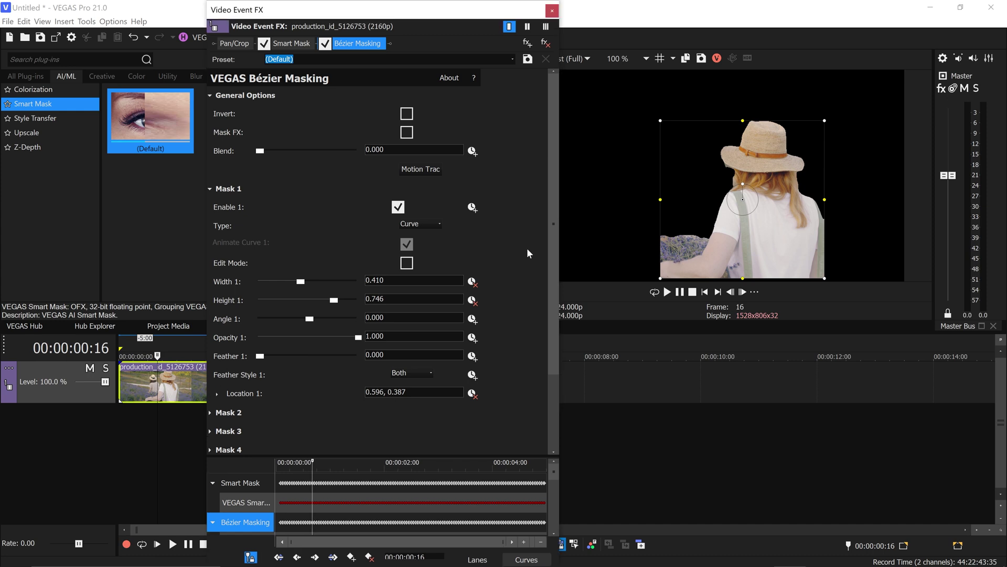
# Close the clip's effect settings and add a new video track below the clip's track
pyautogui.click(551, 10)
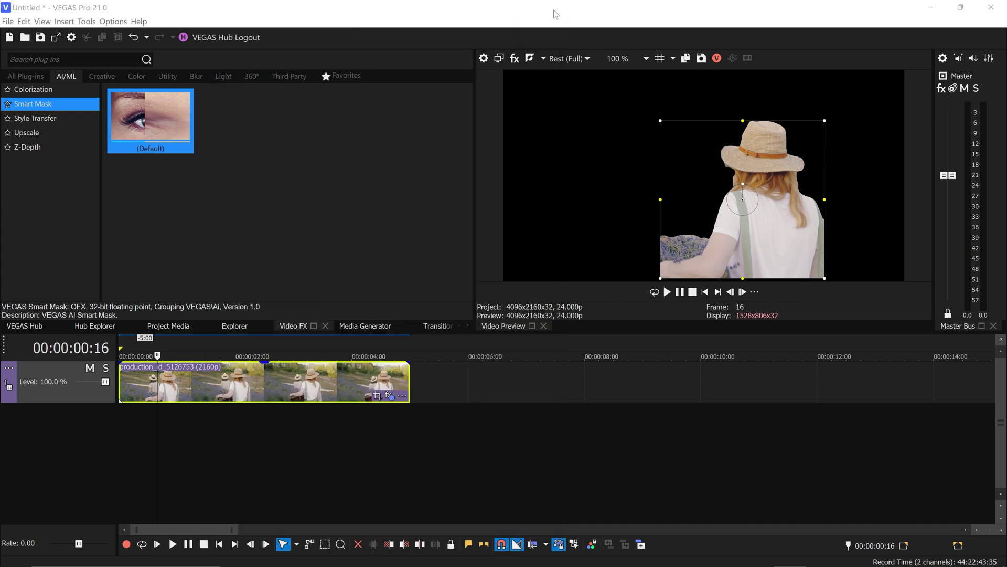
pyautogui.rightClick(266, 425)
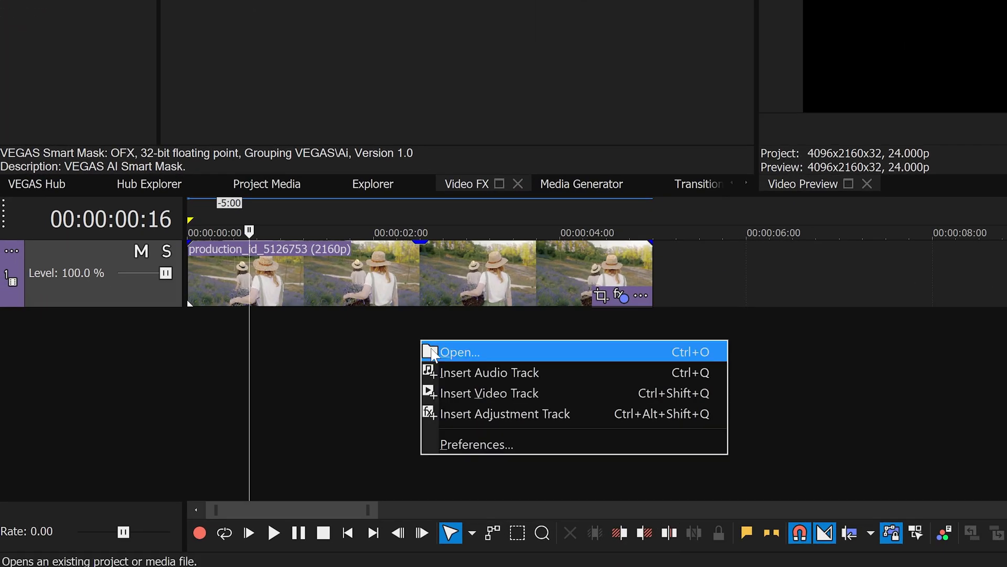
pyautogui.click(470, 391)
pyautogui.moveTo(152, 304); pyautogui.dragTo(151, 370)
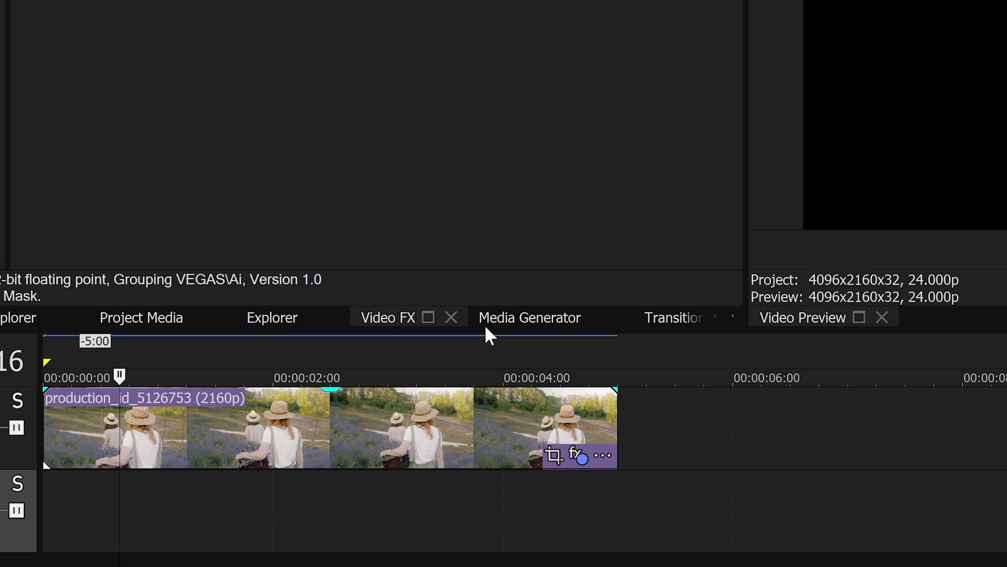
# Place the Linear Red to Yellow gradient on the lower track, trimmed to 5 s
pyautogui.click(487, 333)
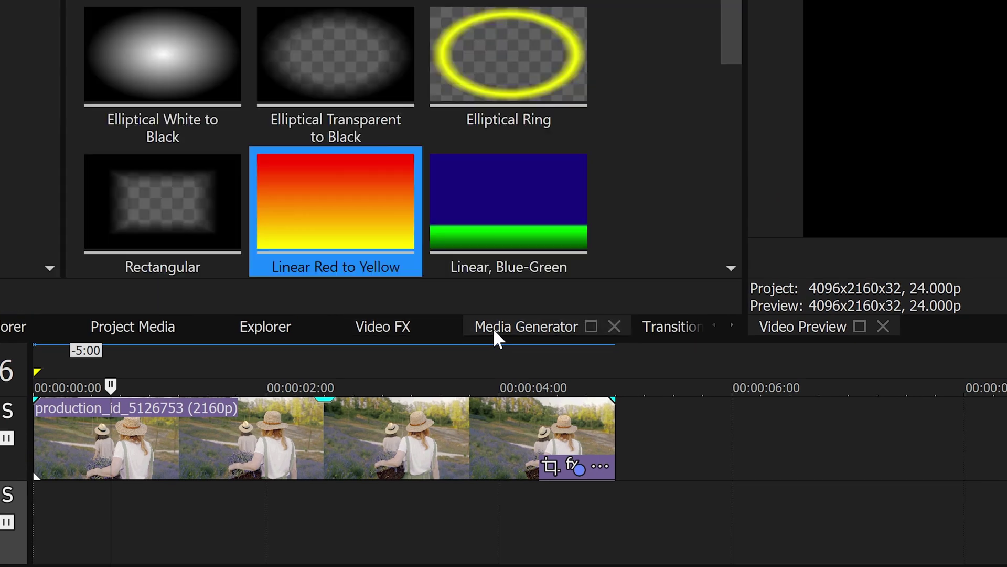
pyautogui.moveTo(405, 202)
pyautogui.mouseDown()
pyautogui.moveTo(321, 206)
pyautogui.moveTo(55, 515)
pyautogui.mouseUp()
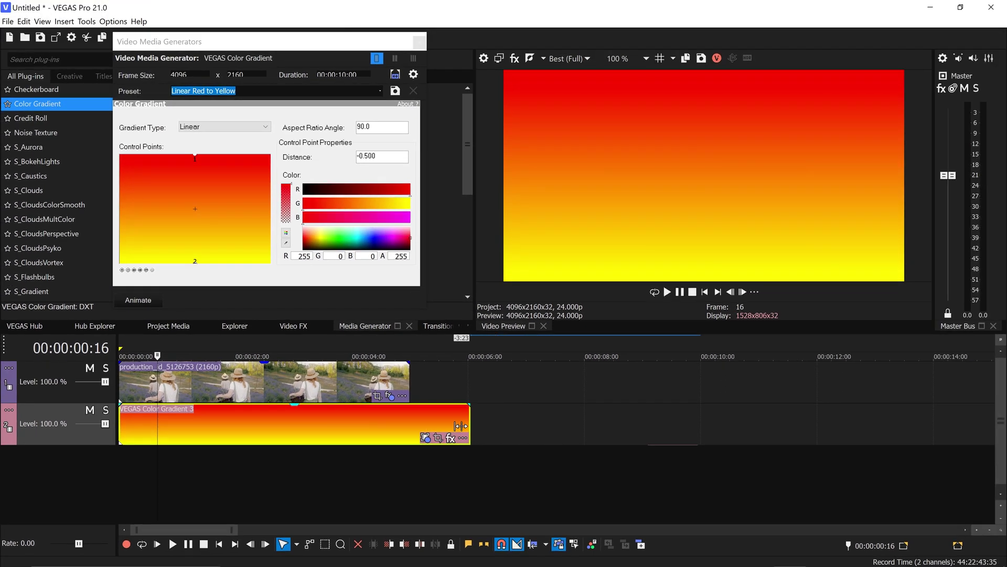
pyautogui.moveTo(471, 426); pyautogui.dragTo(410, 425)
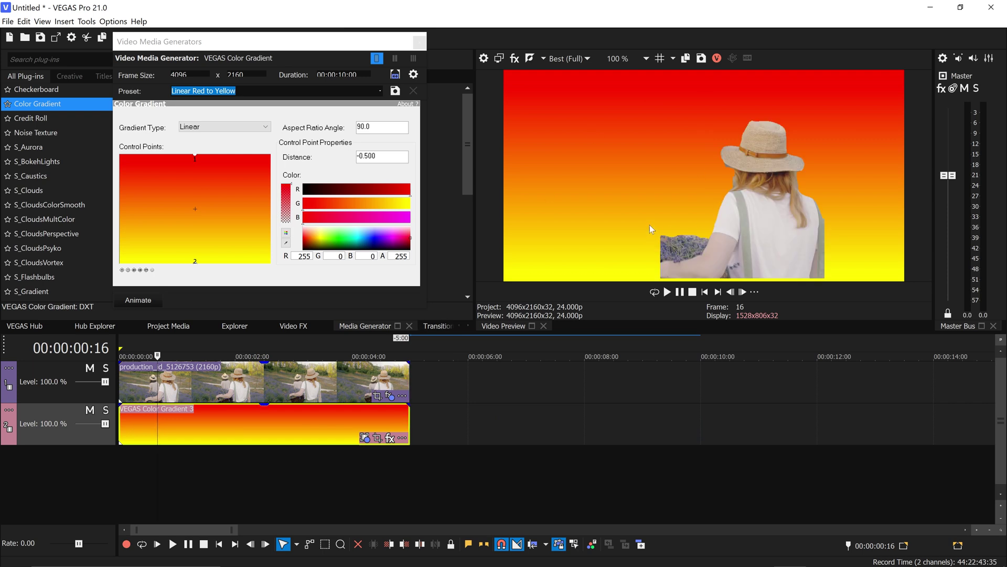
pyautogui.click(420, 41)
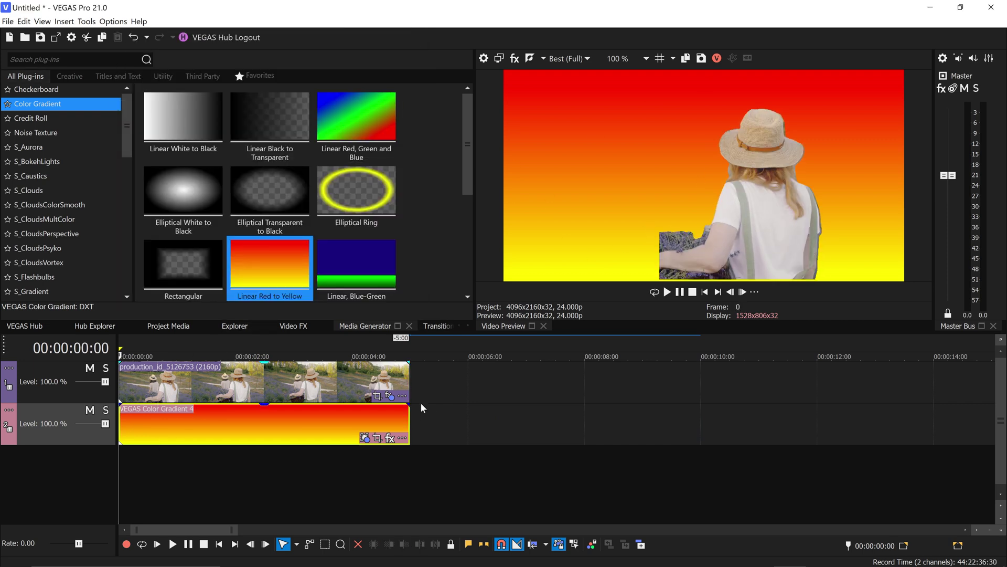
pyautogui.click(391, 396)
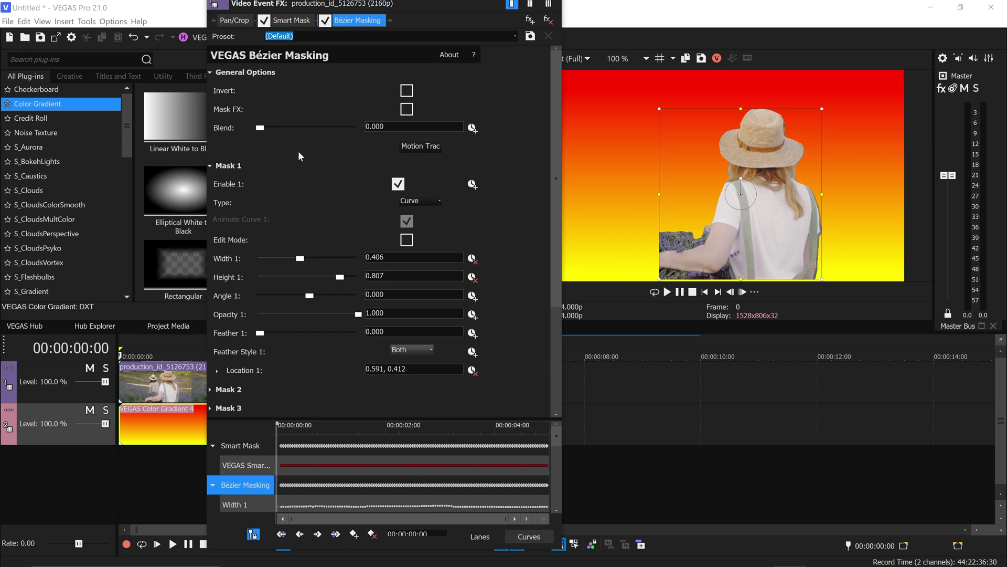
pyautogui.moveTo(260, 128); pyautogui.dragTo(307, 132)
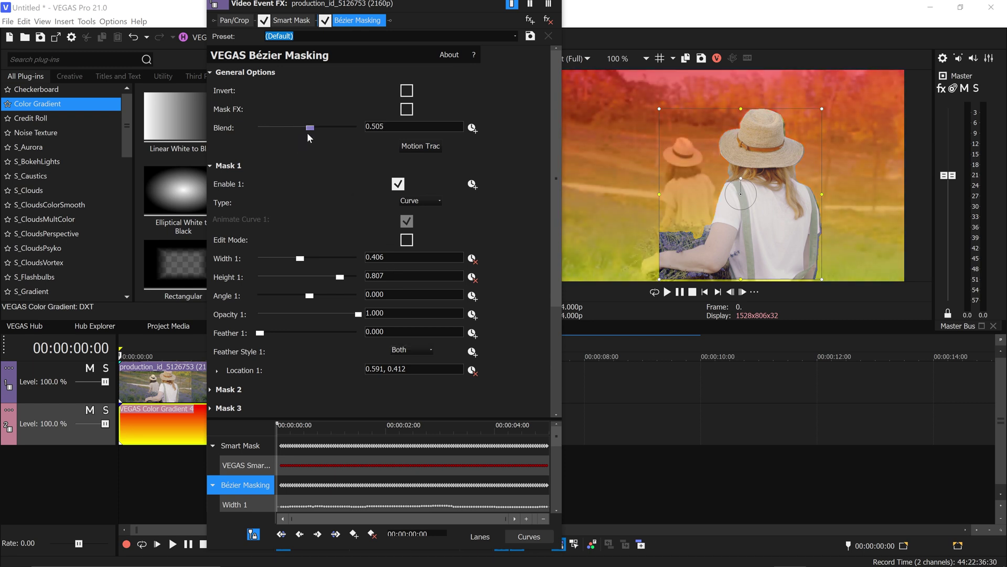